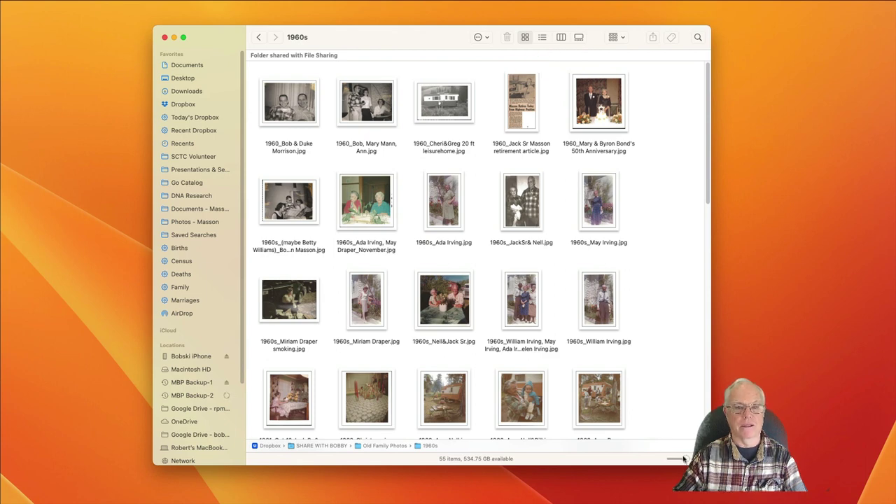
Step: Enlarge the thumbnails of the 1960s folder and look through all its photos
mouse_move(684, 459)
left_mouse_down()
mouse_move(695, 459)
mouse_move(687, 459)
left_mouse_up()
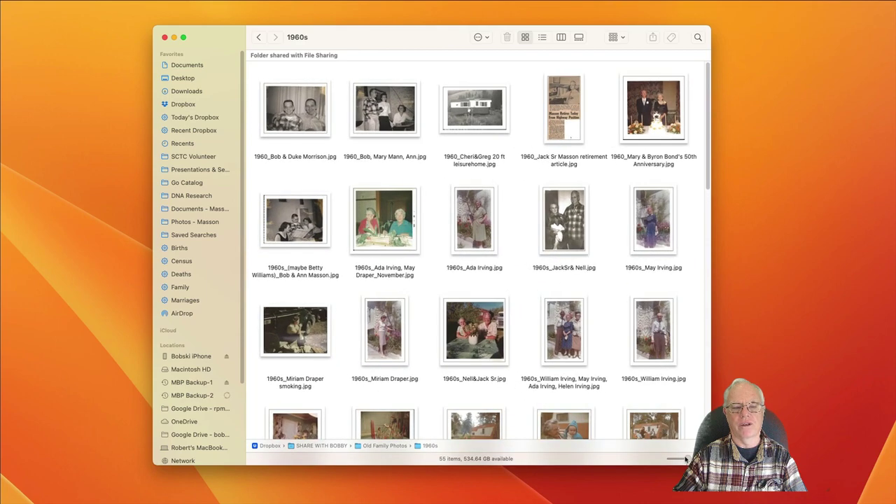
scroll(510, 377, "down", 15)
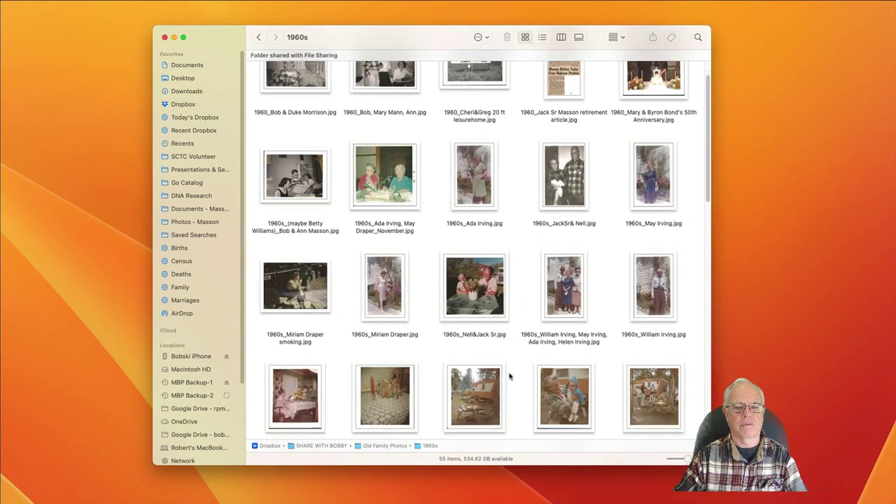
scroll(510, 377, "down", 6)
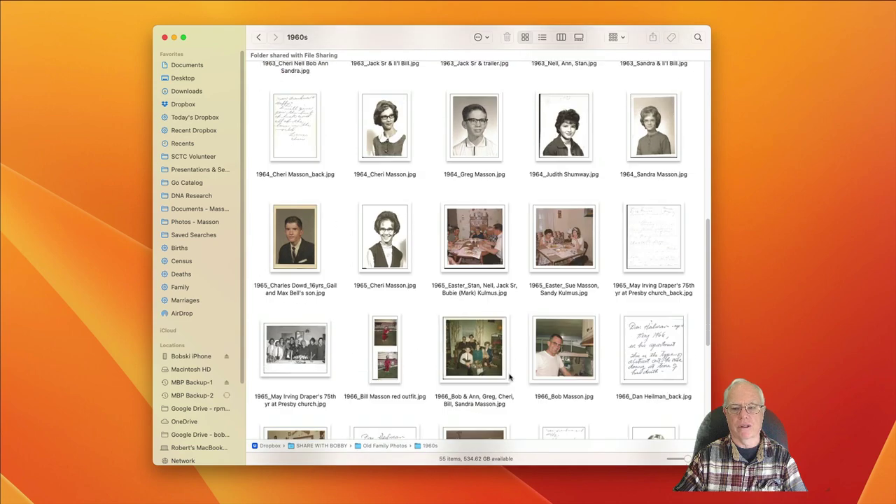
scroll(509, 378, "down", 5)
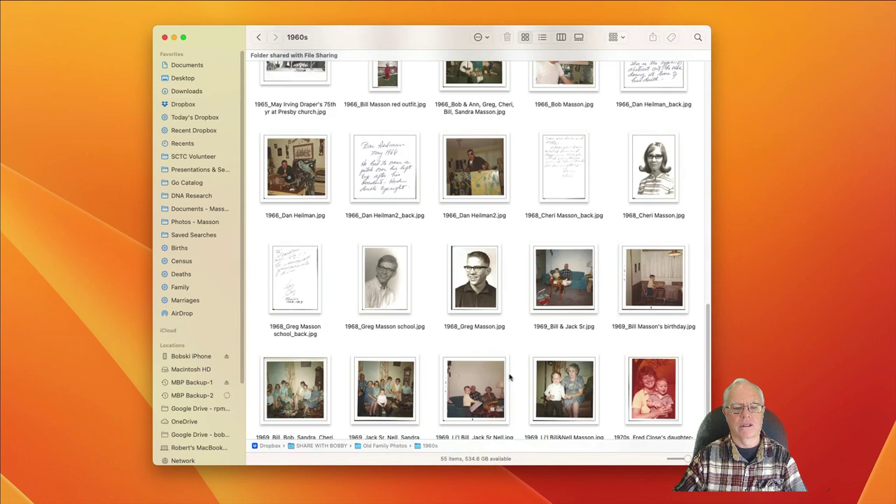
scroll(510, 377, "up", 20)
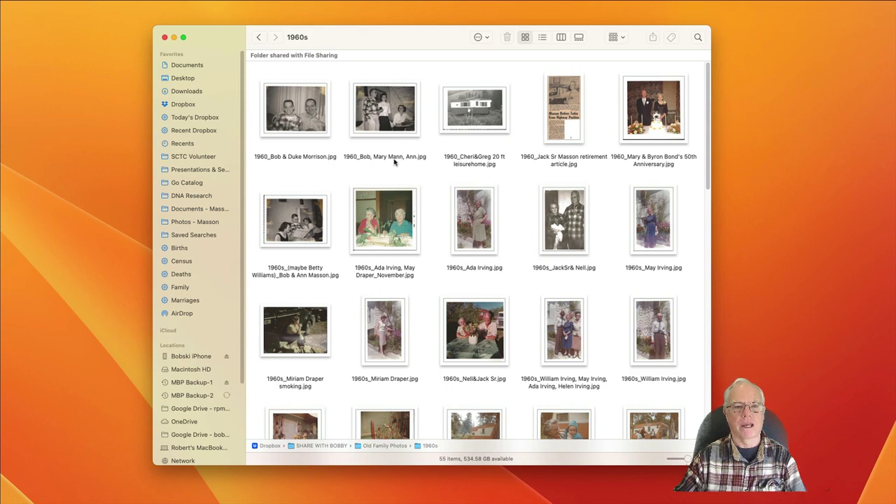
Step: Show the 1960s folder as a list in a wider window and add a Date Created column
key("super+2")
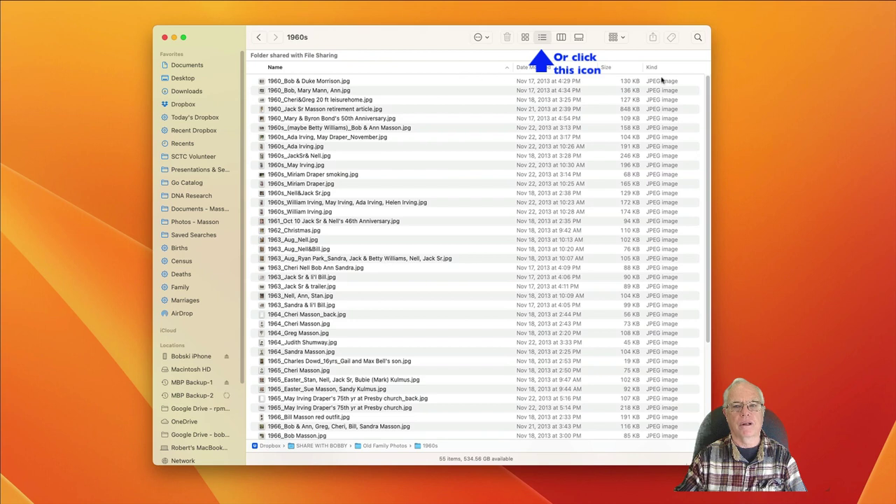
left_click_drag(713, 145, 760, 146)
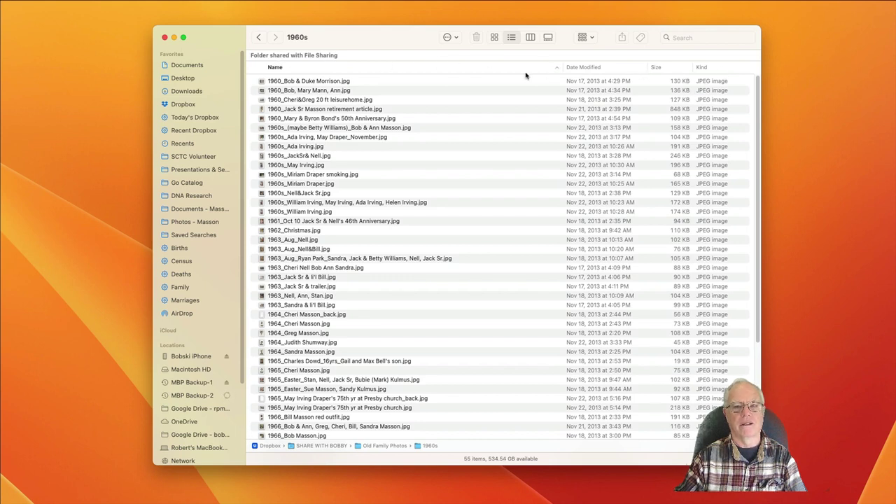
left_click_drag(561, 67, 433, 82)
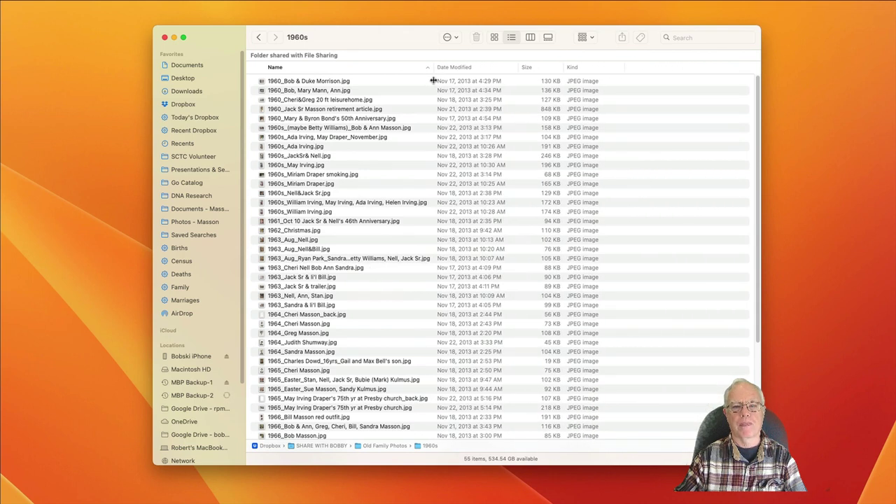
right_click(635, 71)
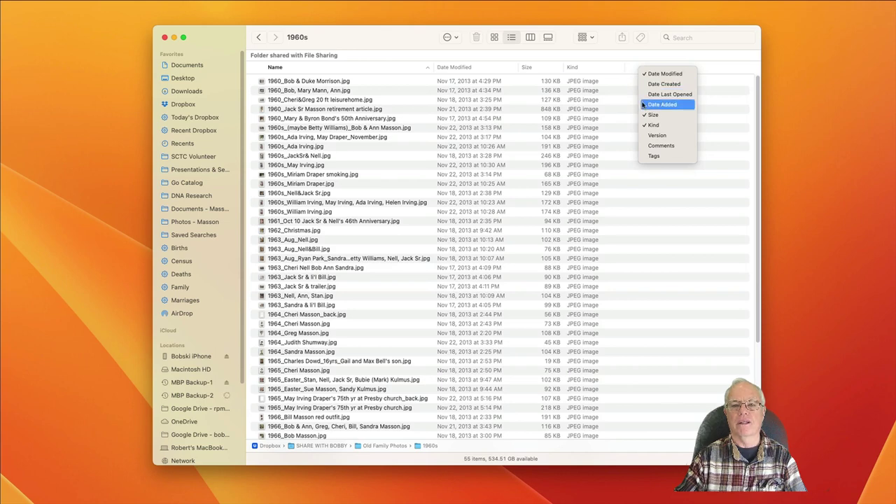
left_click(658, 84)
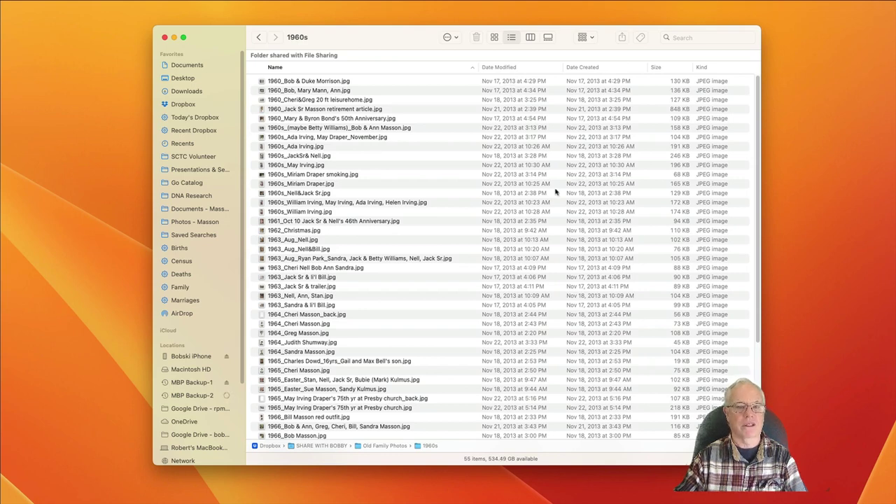
Step: Sort the photo list by Date Modified, first newest to oldest and finally oldest to newest
left_click(524, 68)
left_click(608, 68)
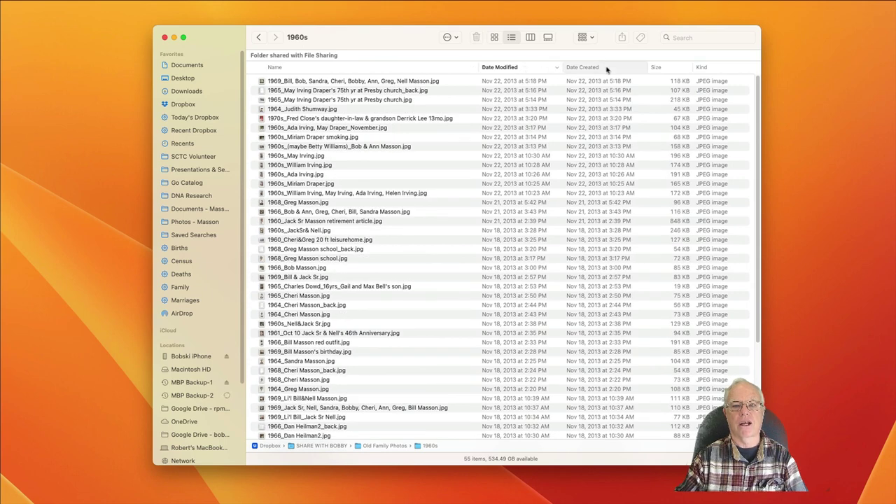
left_click(537, 68)
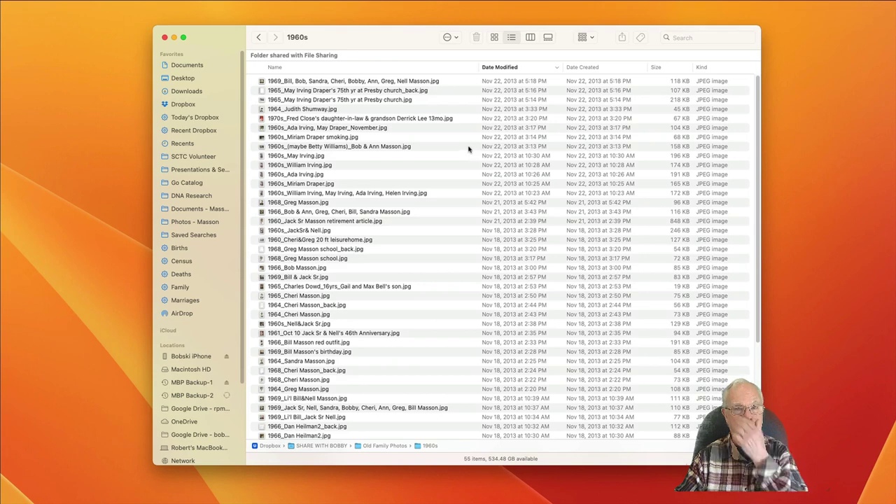
scroll(535, 109, "down", 3)
scroll(535, 109, "up", 3)
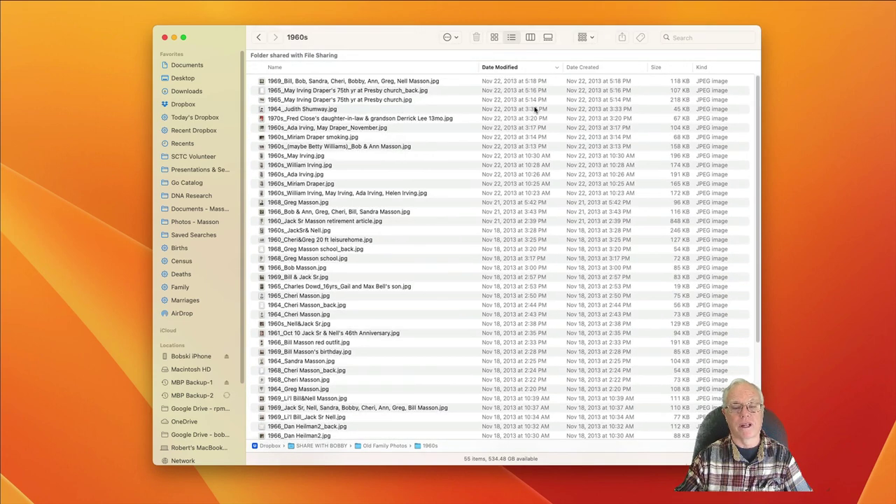
left_click(557, 70)
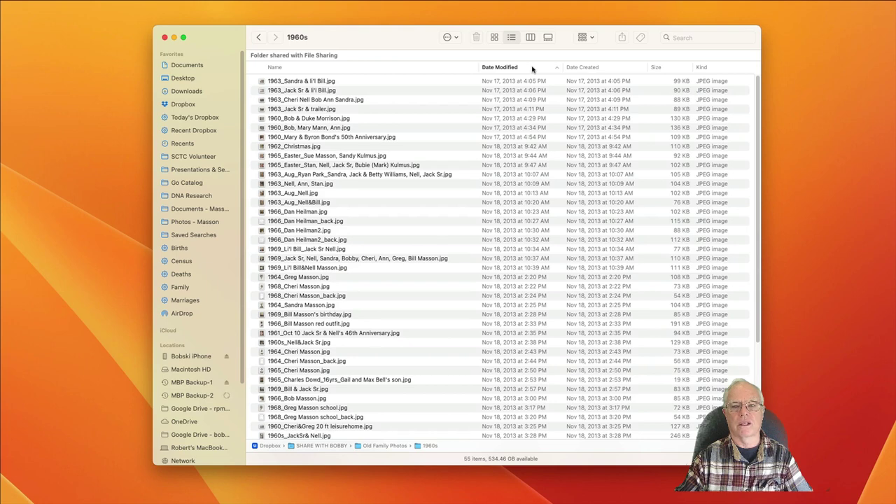
Step: Sort the photo list by Size, trying smallest first and ending with the largest files first
left_click(665, 68)
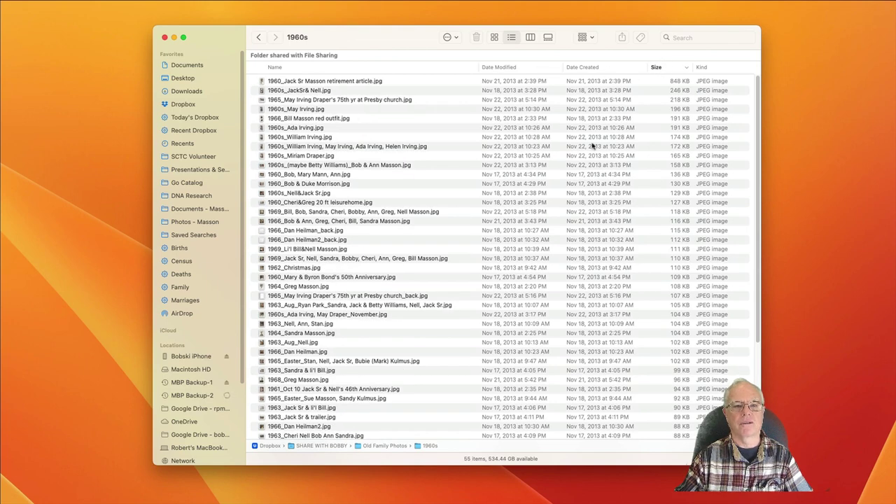
scroll(636, 94, "down", 3)
scroll(637, 101, "up", 2)
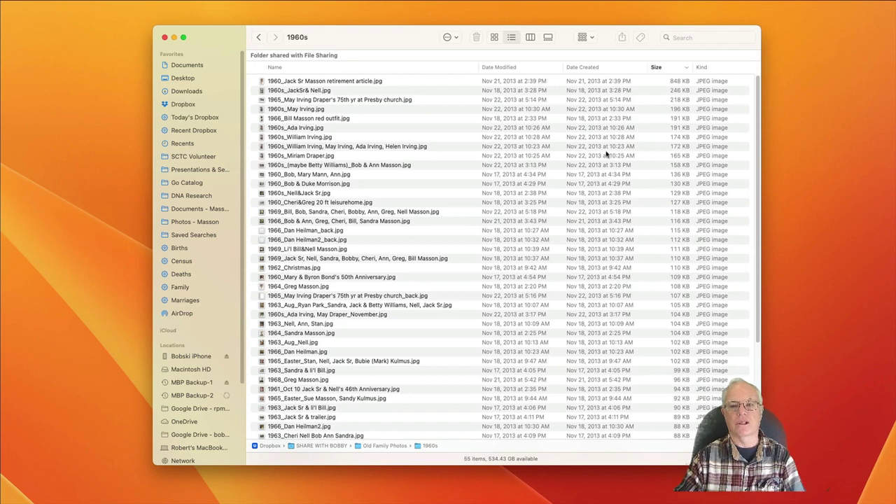
left_click(676, 67)
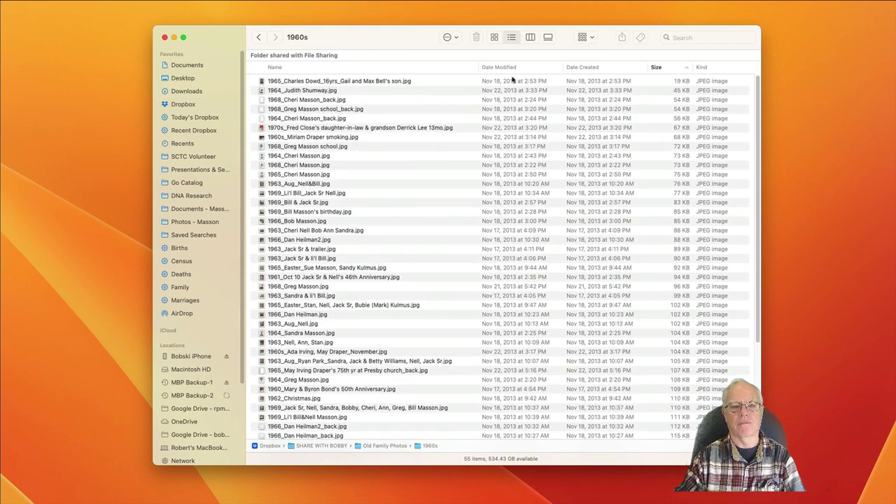
left_click(676, 68)
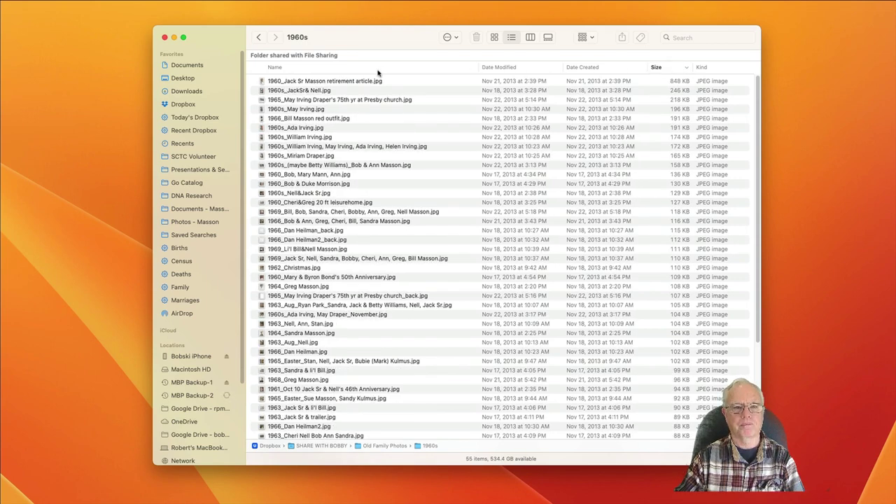
Step: Display the folders in column view and browse the 1950s, 1940s and 1930s folders before reselecting 1960s
key("super+3")
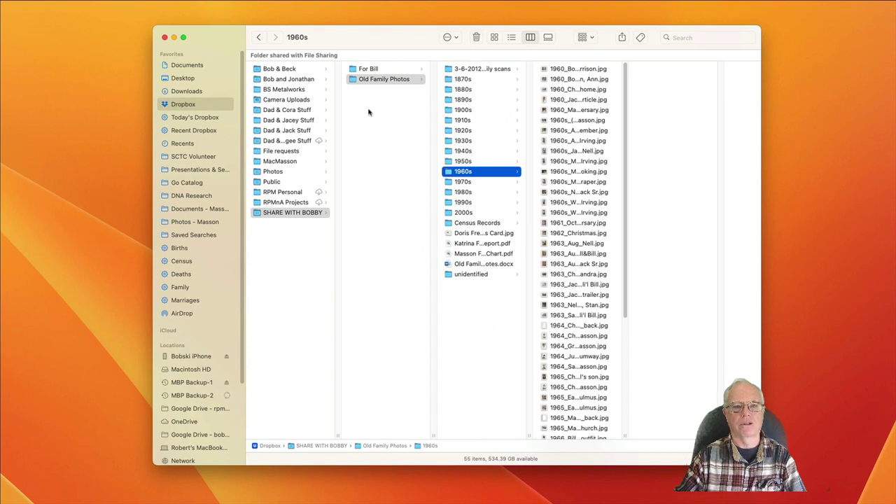
left_click(454, 161)
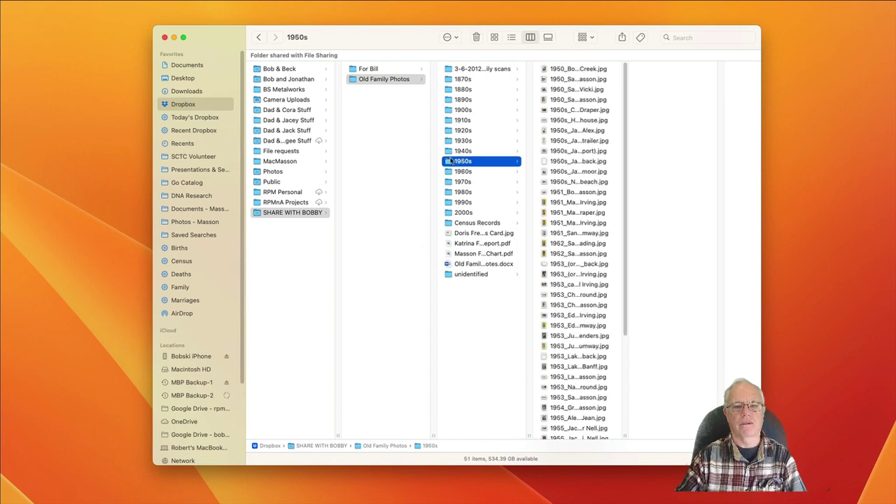
left_click(452, 152)
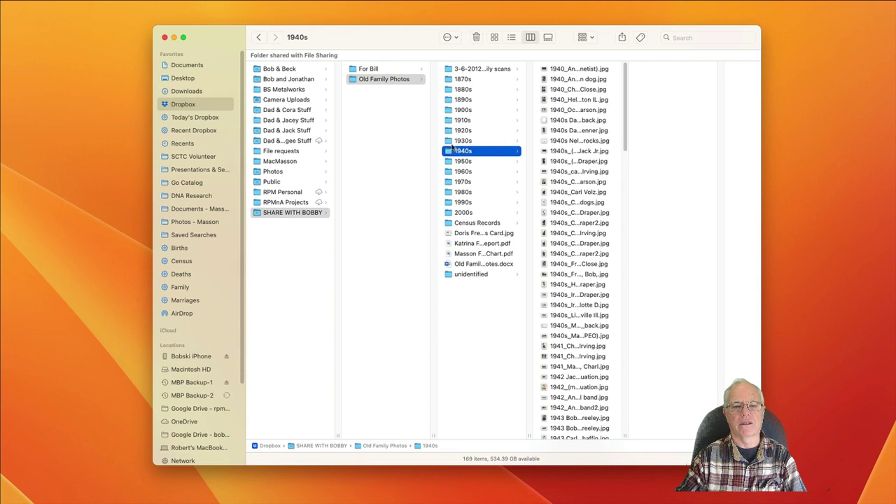
left_click(451, 142)
left_click(450, 171)
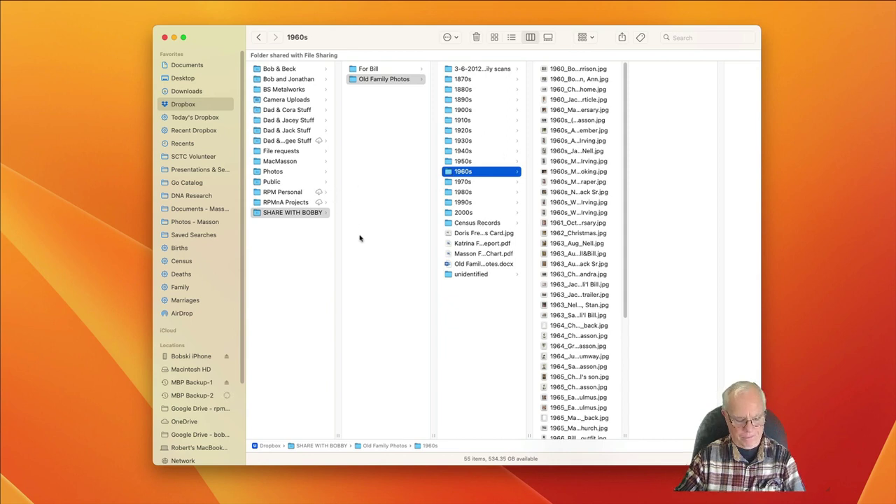
Step: Display the 1960s folder in gallery view and step forward and back through its photos
key("super+4")
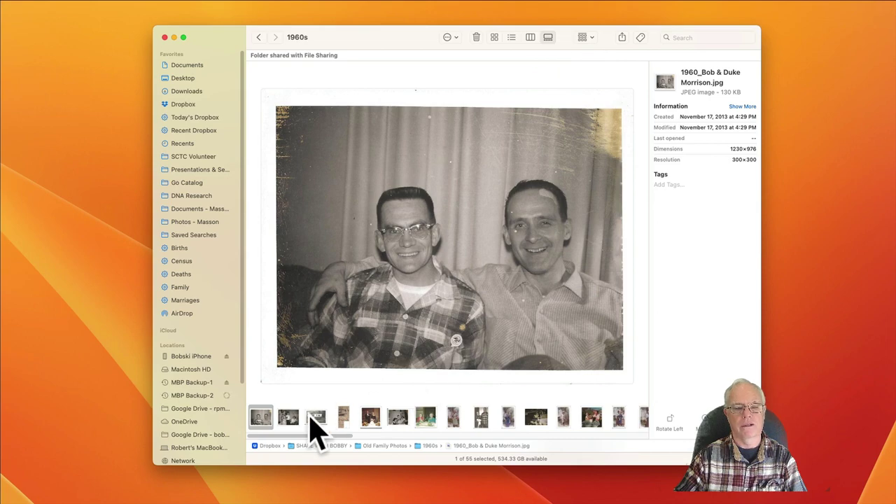
key("Right")
key("Right")
key("Right")
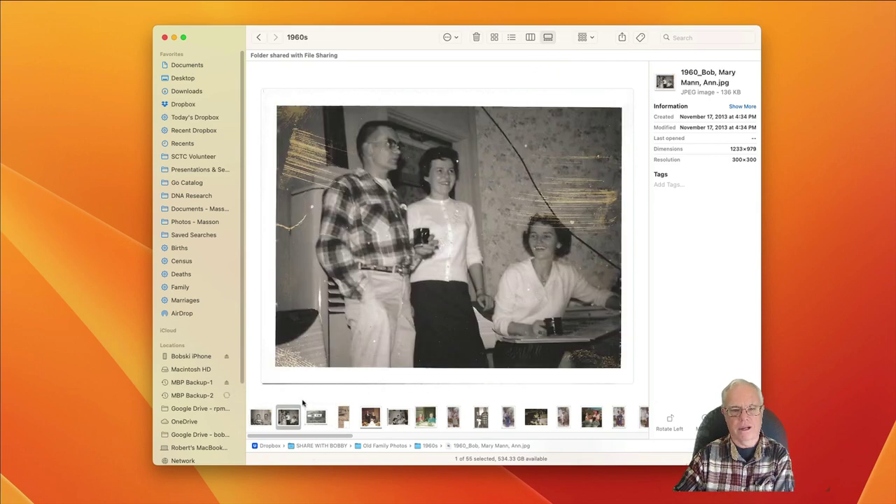
key("Right")
key("Right")
key("Right")
key("Right")
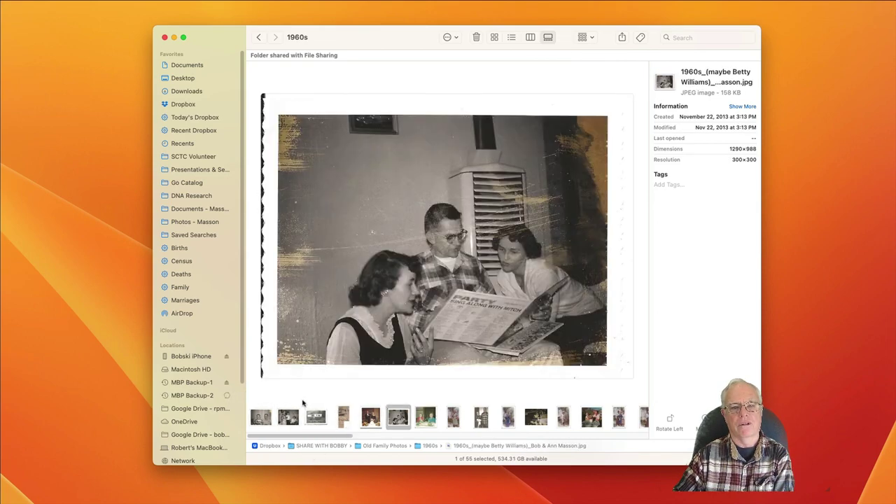
key("Right")
key("Left")
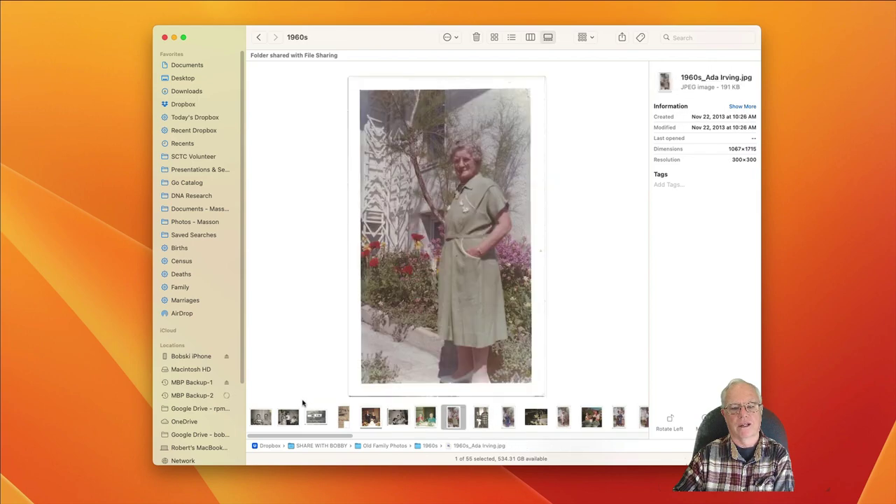
key("Left")
key("Right")
key("Right")
key("Right")
key("Right")
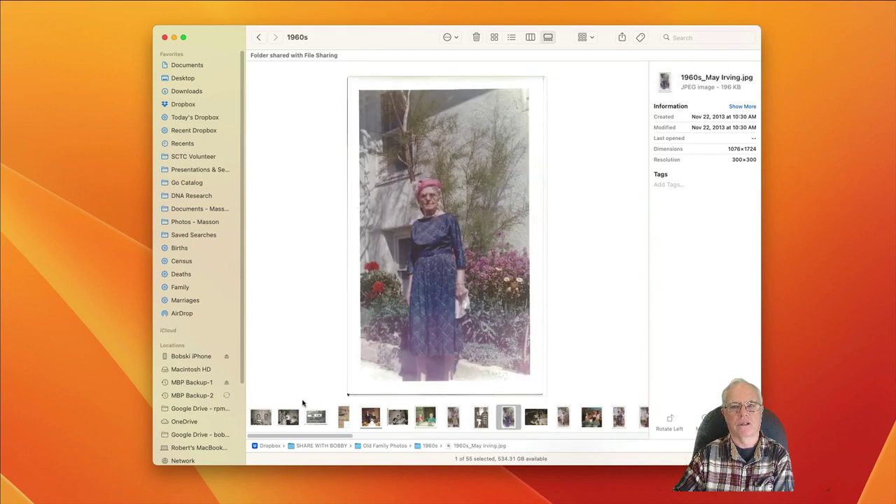
key("Right")
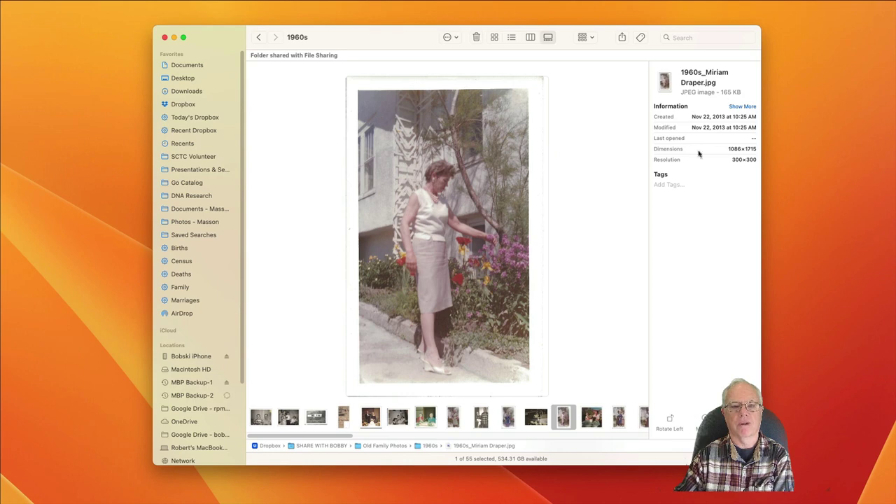
key("Left")
key("Left")
key("Left")
key("Left")
key("Left")
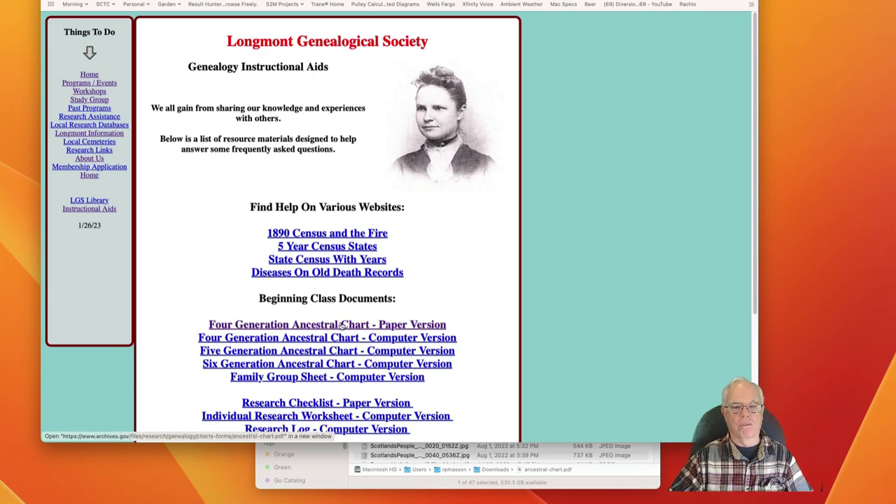
Step: Download the linked file of Four Generation Ancestral Chart - Paper Version and preview ancestral-chart.pdf from the Downloads folder
right_click(343, 326)
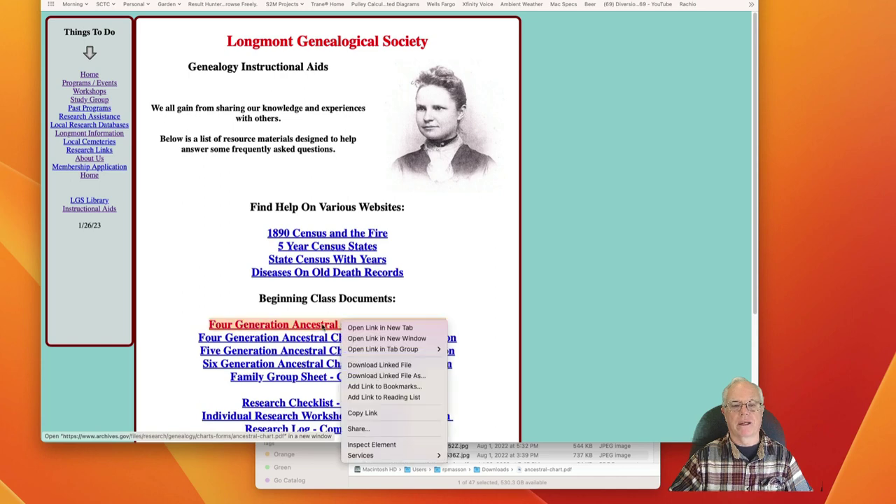
left_click(406, 365)
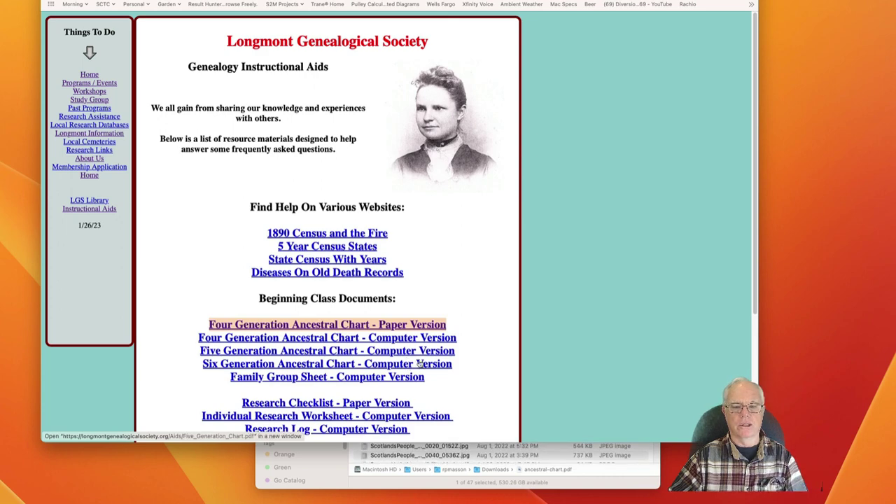
left_click(599, 478)
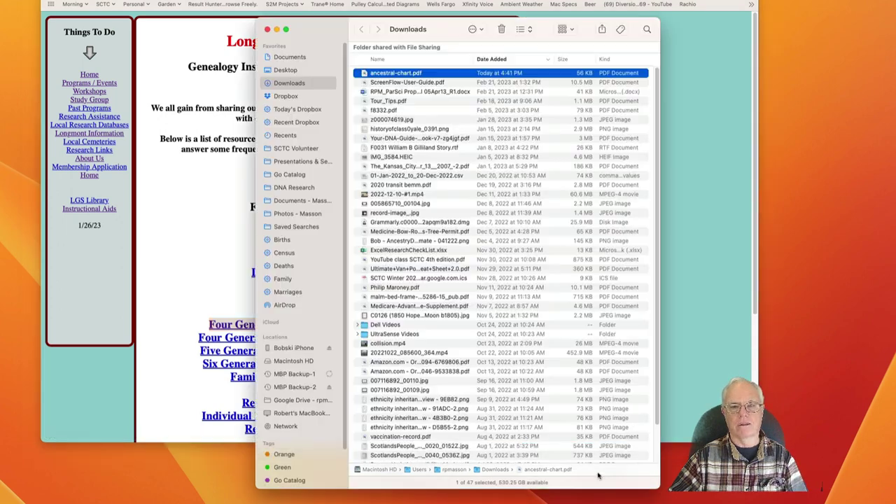
double_click(364, 73)
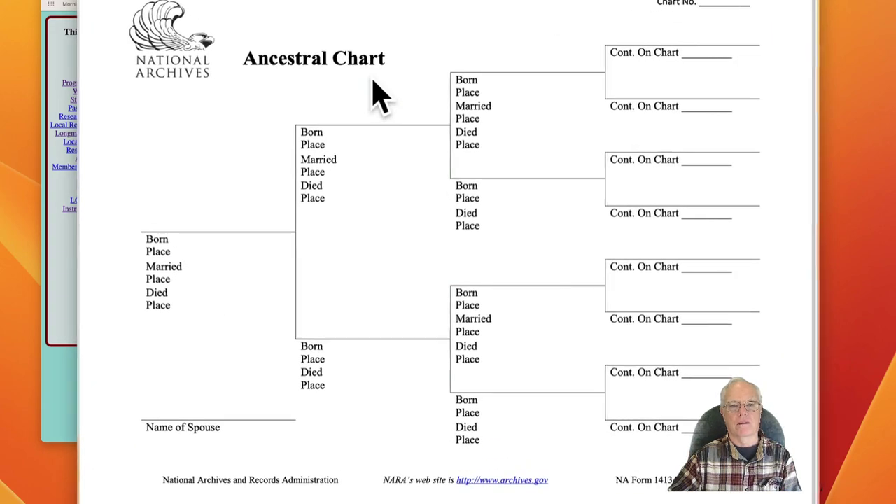
key("super+w")
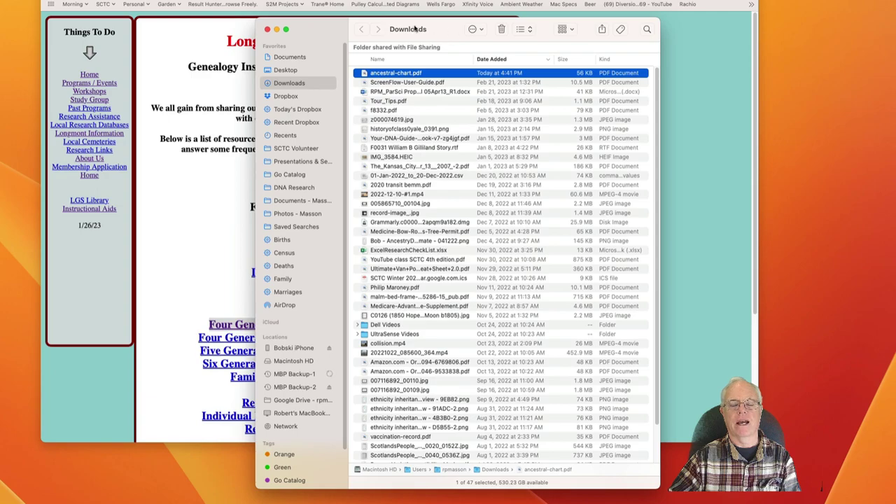
key("super+Tab")
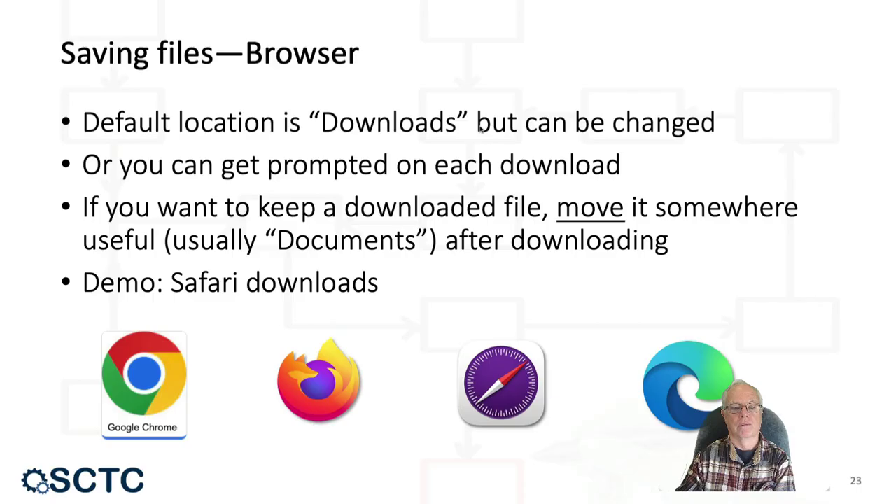
key("Right")
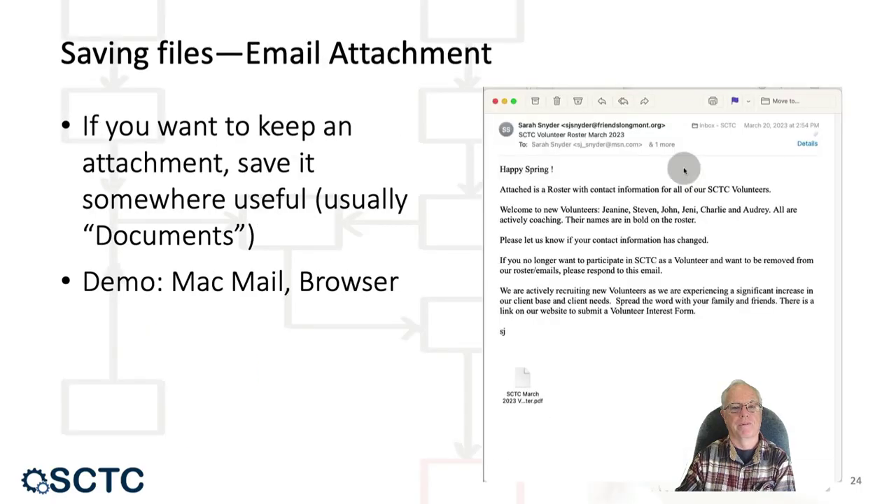